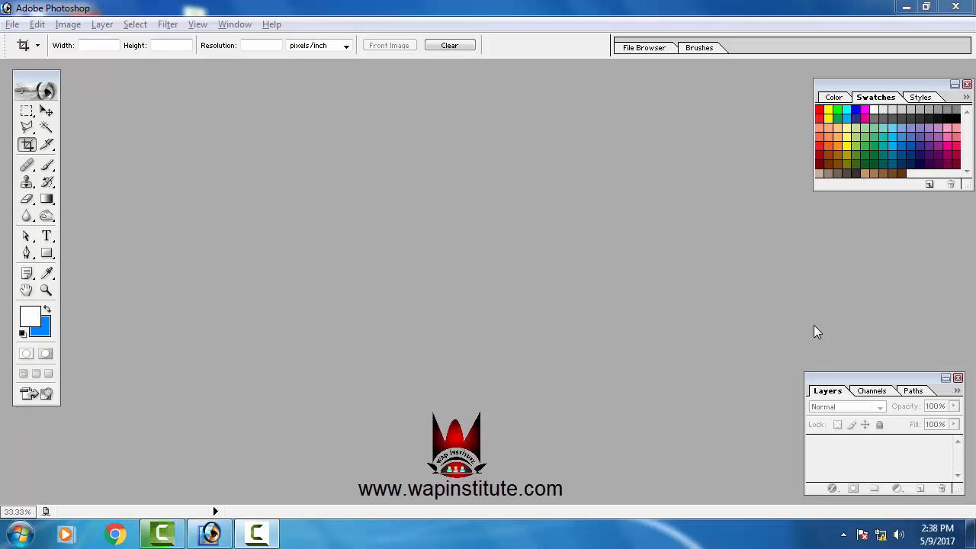
Step: Open the Nayanthara-glamour-actress image from the images\heroins folder on the MULTIMEDIA (E:) drive
{"action": "double_click", "coordinate": [383, 186]}
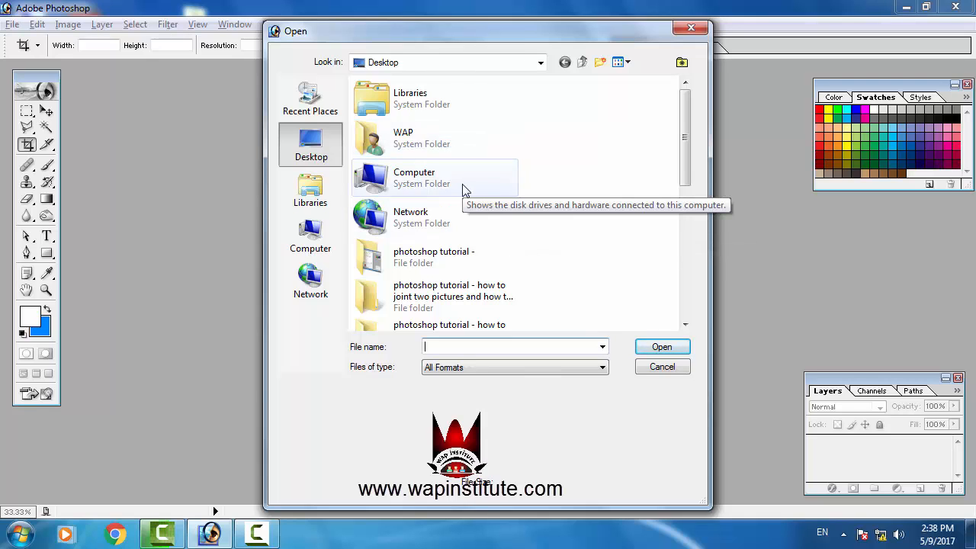
{"action": "double_click", "coordinate": [448, 185]}
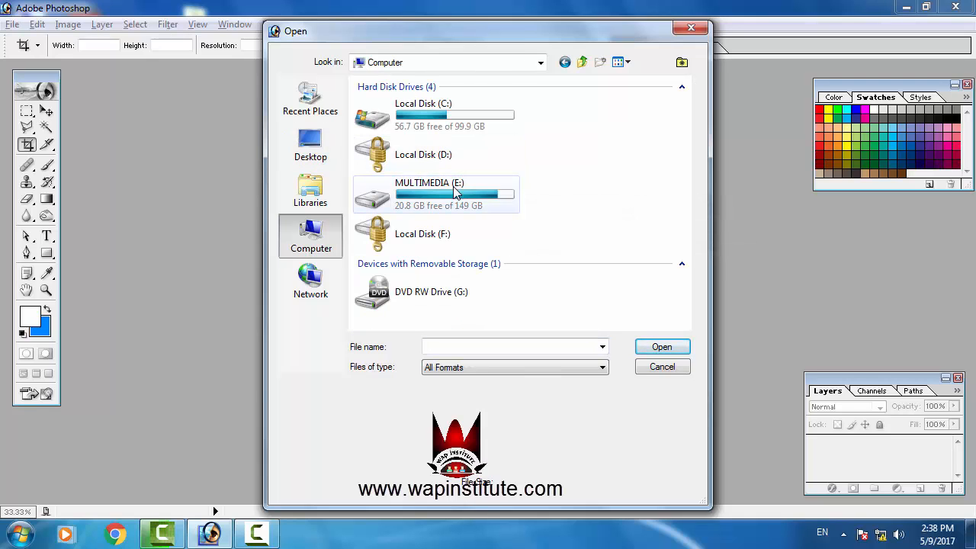
{"action": "double_click", "coordinate": [453, 192]}
{"action": "double_click", "coordinate": [443, 130]}
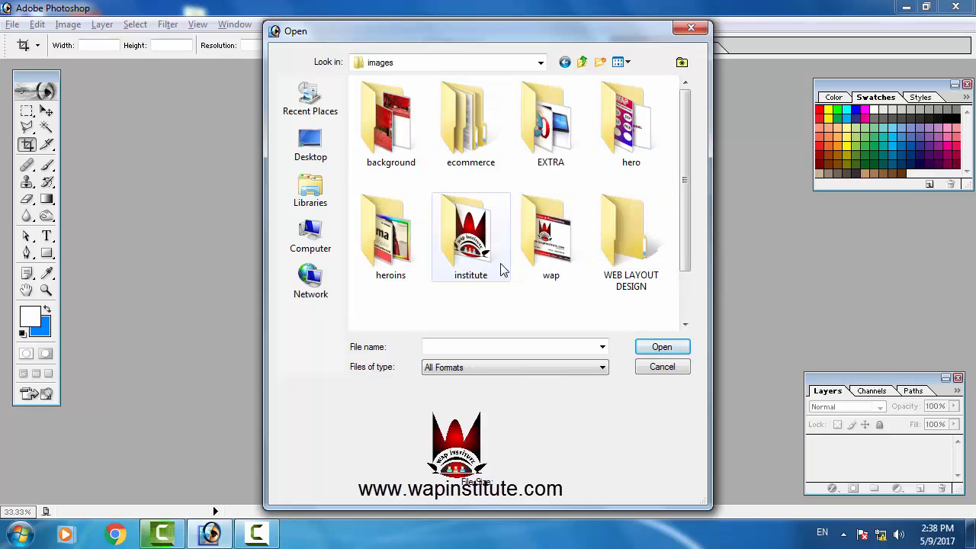
{"action": "double_click", "coordinate": [421, 246]}
{"action": "left_click_drag", "start_coordinate": [684, 173], "coordinate": [687, 252]}
{"action": "double_click", "coordinate": [470, 152]}
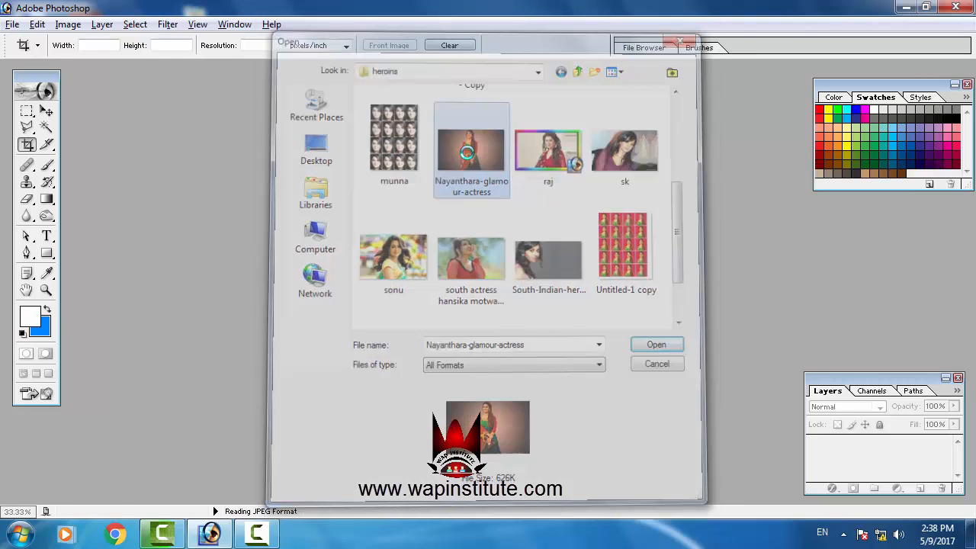
Step: Open the Abstract orange design hd wallpaper image from the background folder inside images
{"action": "double_click", "coordinate": [634, 144]}
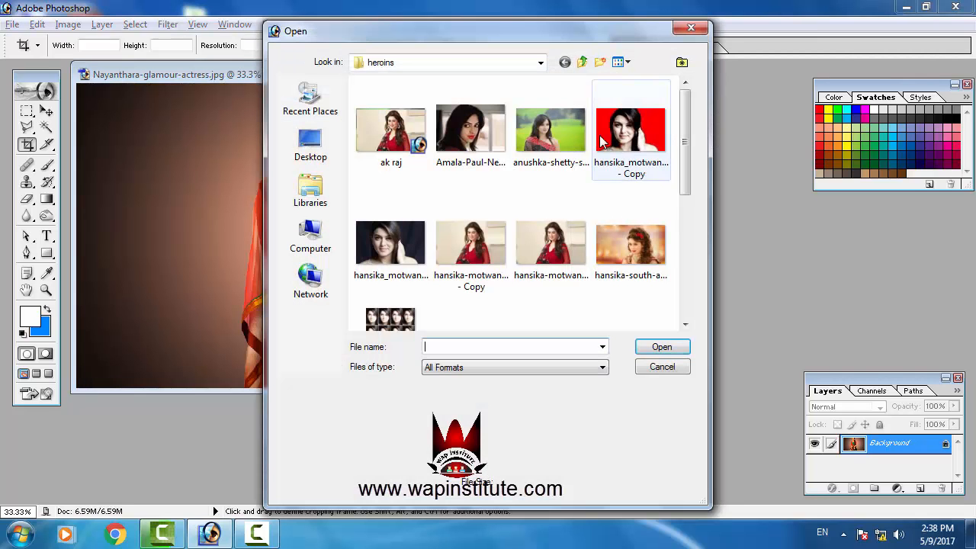
{"action": "left_click", "coordinate": [683, 34]}
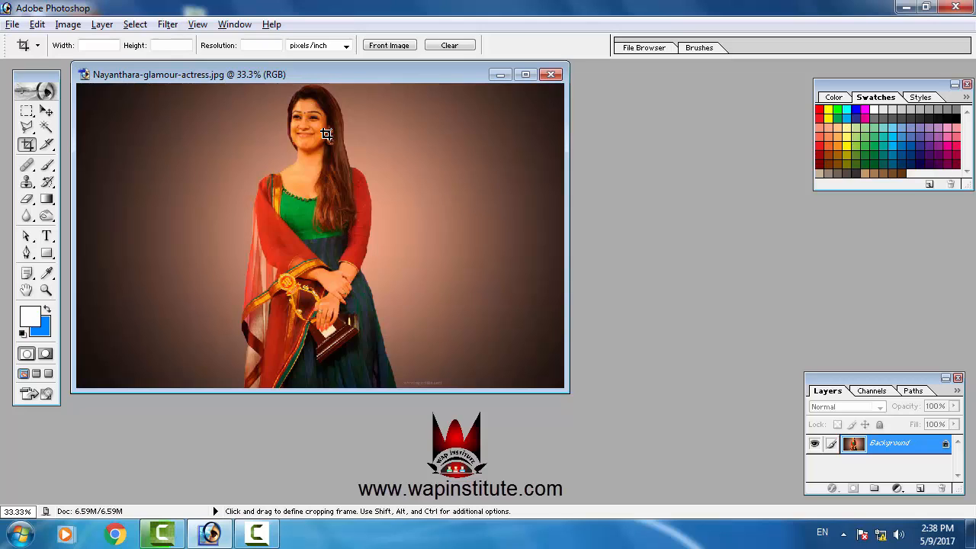
{"action": "double_click", "coordinate": [600, 142]}
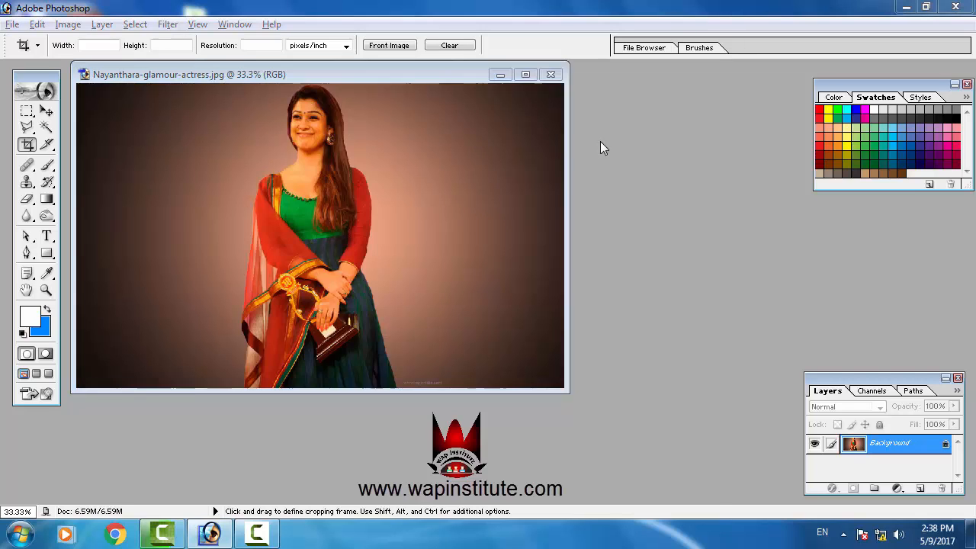
{"action": "left_click", "coordinate": [582, 61]}
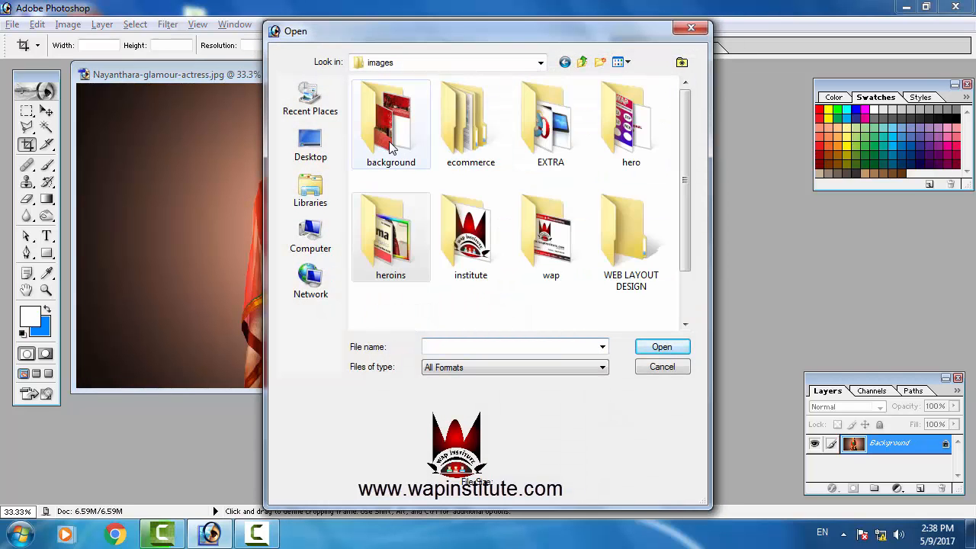
{"action": "double_click", "coordinate": [390, 126]}
{"action": "double_click", "coordinate": [553, 144]}
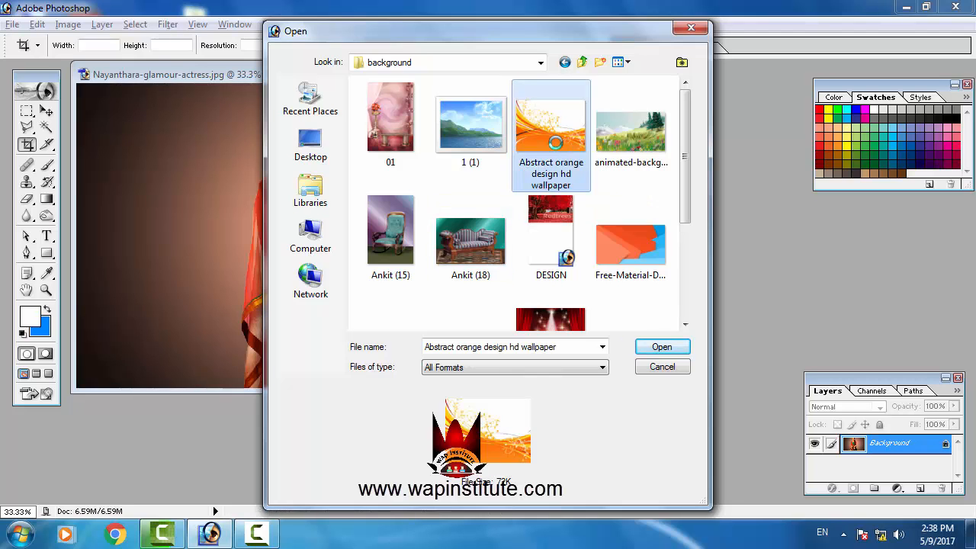
Step: Arrange the two image windows so they overlap, with the woman's portrait in front of the orange wallpaper
{"action": "left_click_drag", "start_coordinate": [342, 80], "coordinate": [655, 71]}
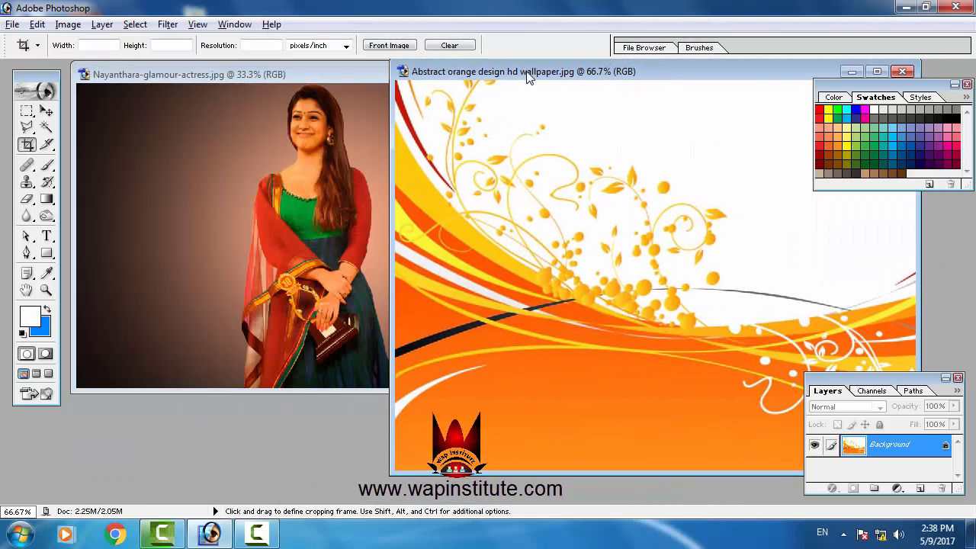
{"action": "left_click", "coordinate": [360, 77]}
{"action": "left_click", "coordinate": [649, 72]}
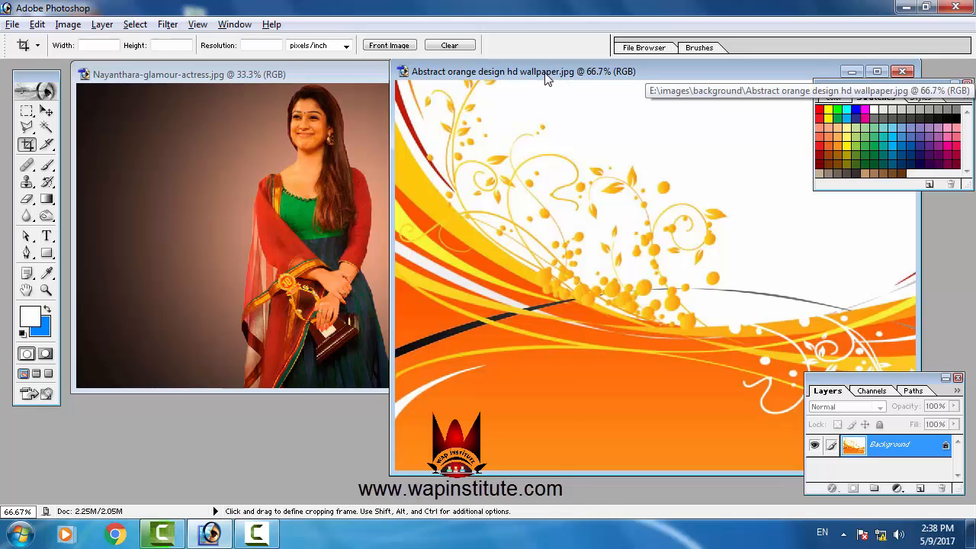
{"action": "left_click_drag", "start_coordinate": [562, 76], "coordinate": [461, 76]}
{"action": "left_click", "coordinate": [284, 80]}
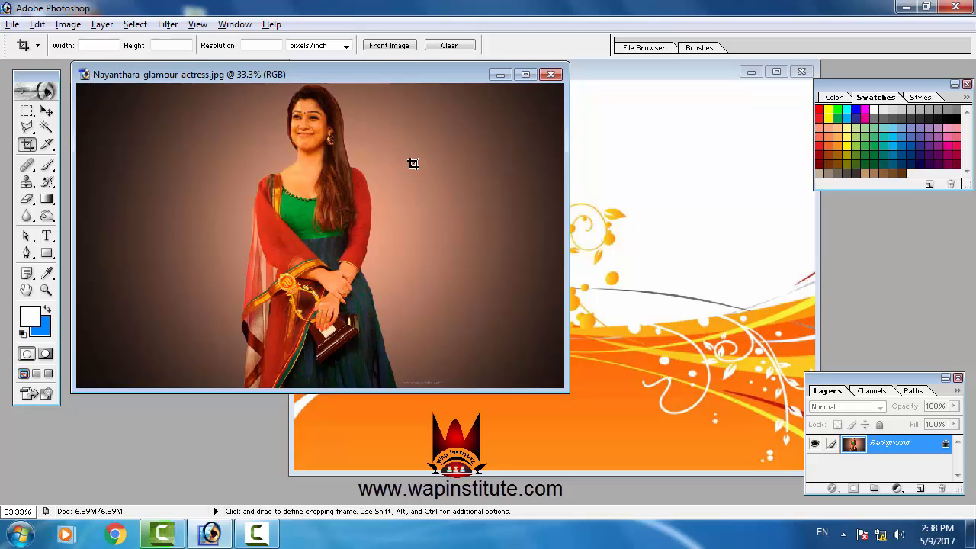
Step: Check the portrait's canvas width and height in pixels, leaving the canvas size unmodified
{"action": "left_click", "coordinate": [44, 113]}
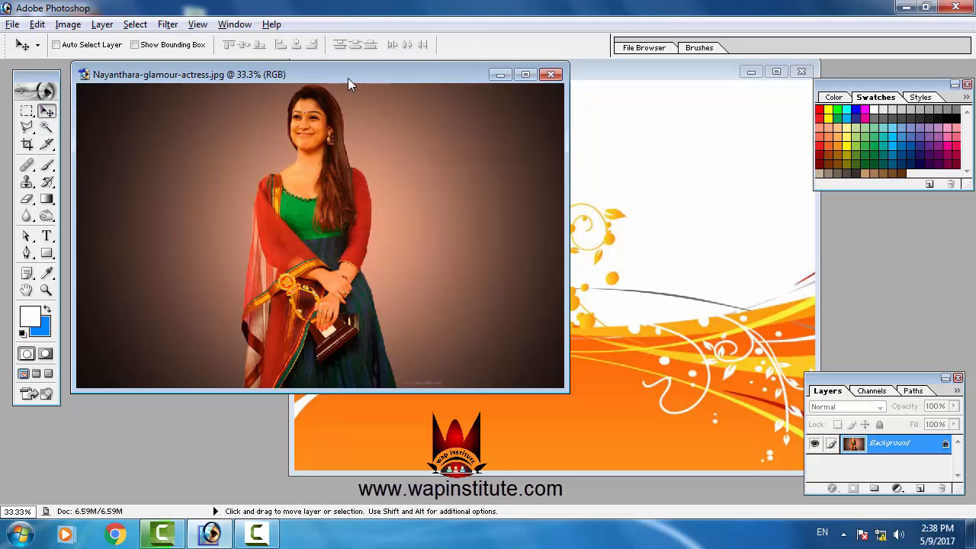
{"action": "right_click", "coordinate": [324, 75]}
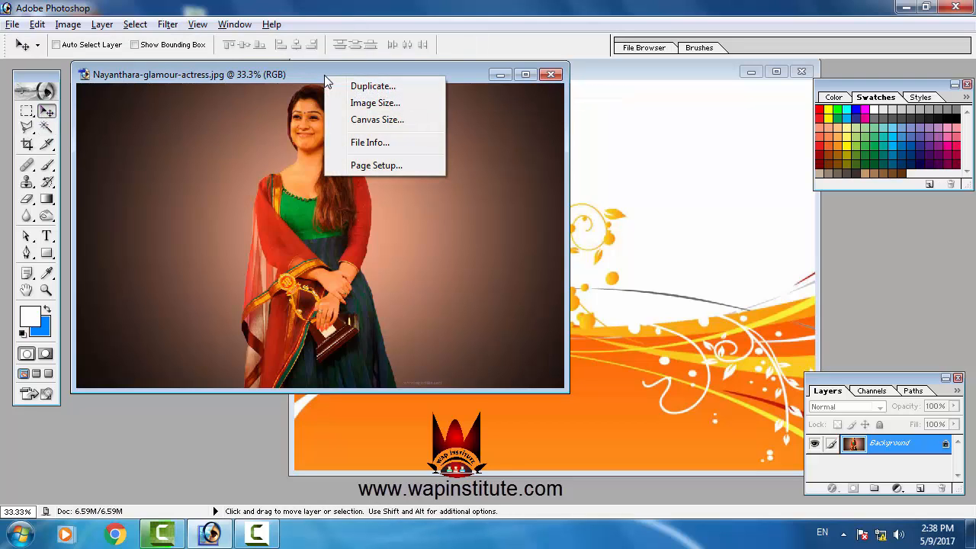
{"action": "left_click", "coordinate": [359, 121]}
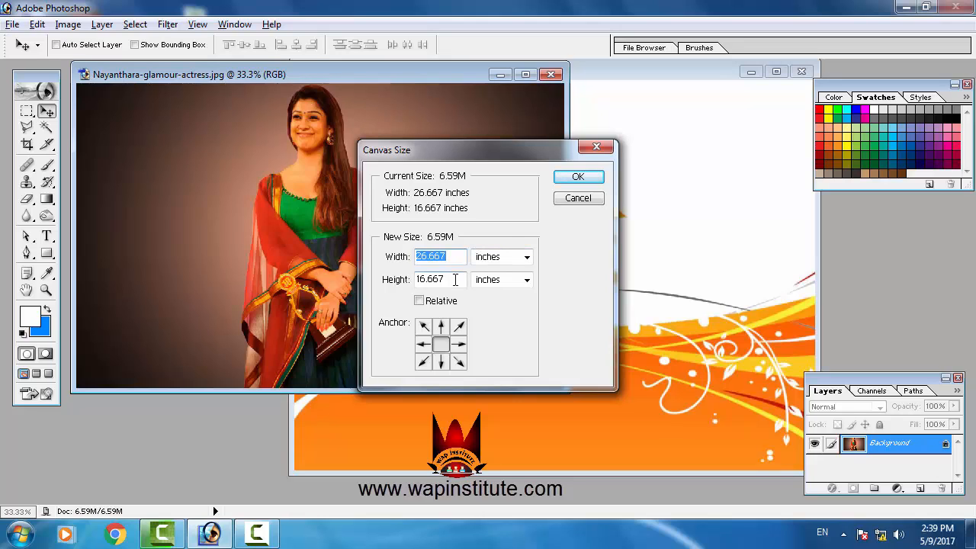
{"action": "key", "text": "Tab"}
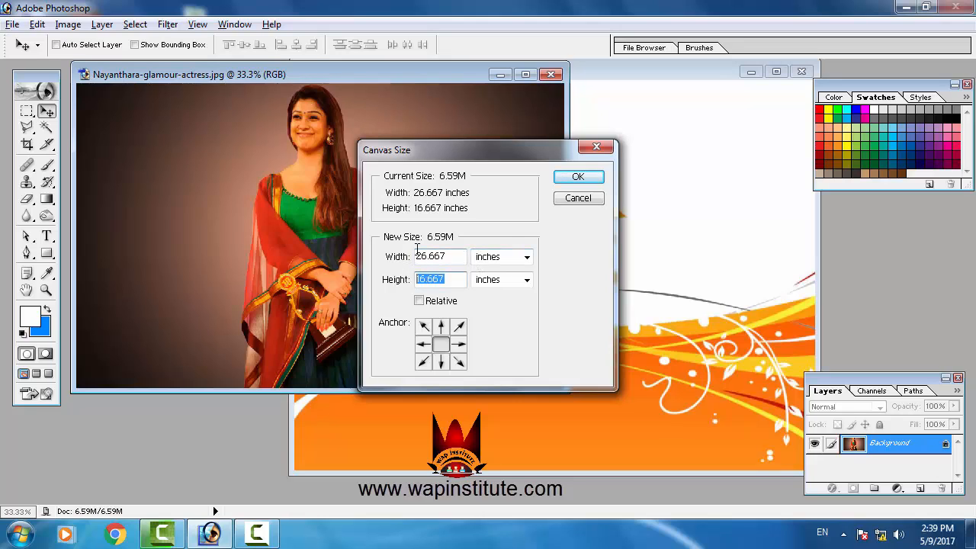
{"action": "left_click_drag", "start_coordinate": [417, 255], "coordinate": [410, 279]}
{"action": "left_click", "coordinate": [492, 257]}
{"action": "left_click", "coordinate": [488, 281]}
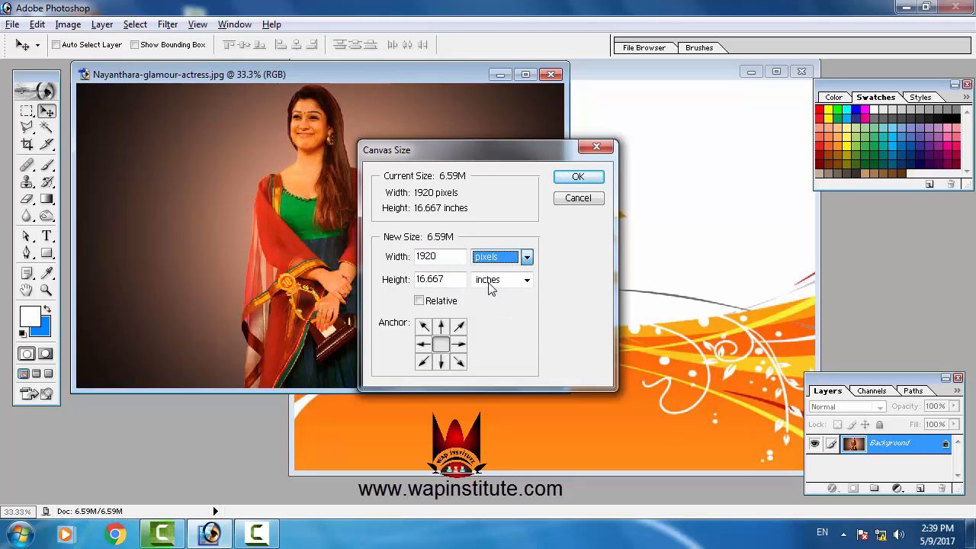
{"action": "left_click", "coordinate": [492, 284]}
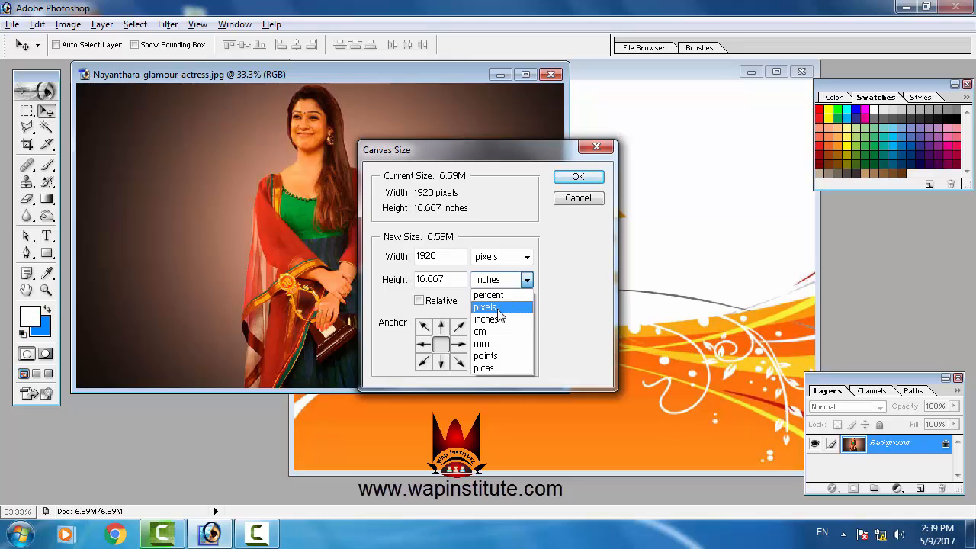
{"action": "left_click", "coordinate": [498, 310]}
{"action": "left_click_drag", "start_coordinate": [439, 256], "coordinate": [425, 259]}
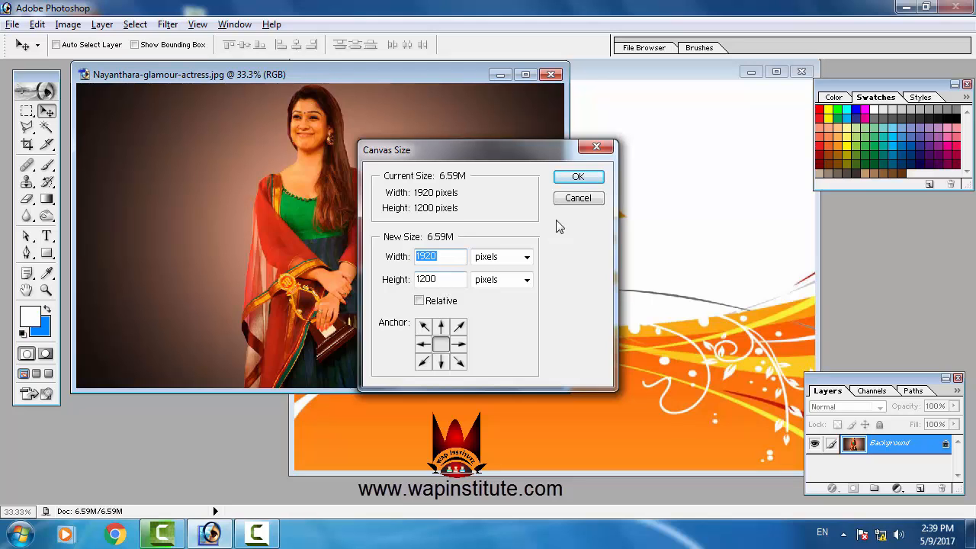
{"action": "left_click", "coordinate": [570, 201]}
Step: Bring the orange wallpaper forward and set the Crop tool to 1920 px wide, 1200 px high and 300 pixels/inch
{"action": "left_click", "coordinate": [641, 82]}
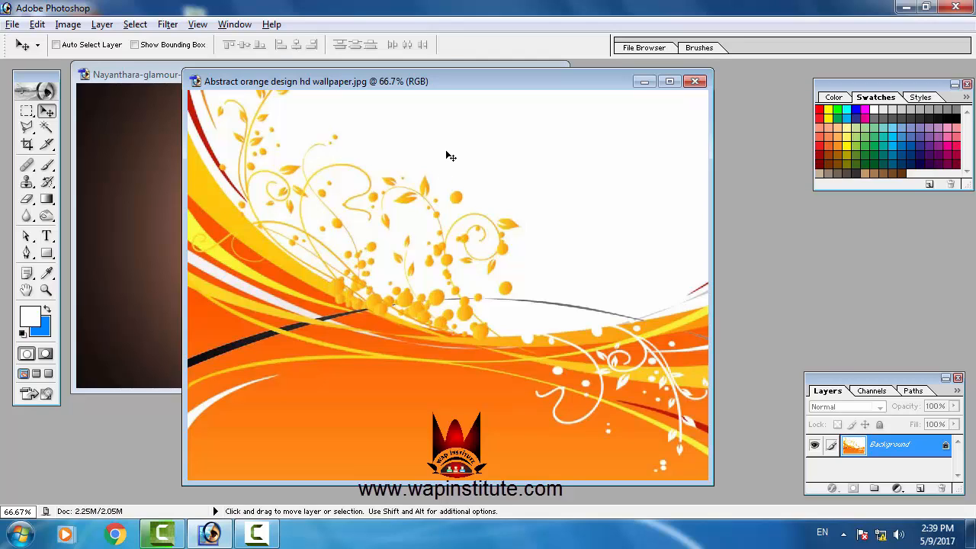
{"action": "left_click", "coordinate": [29, 144]}
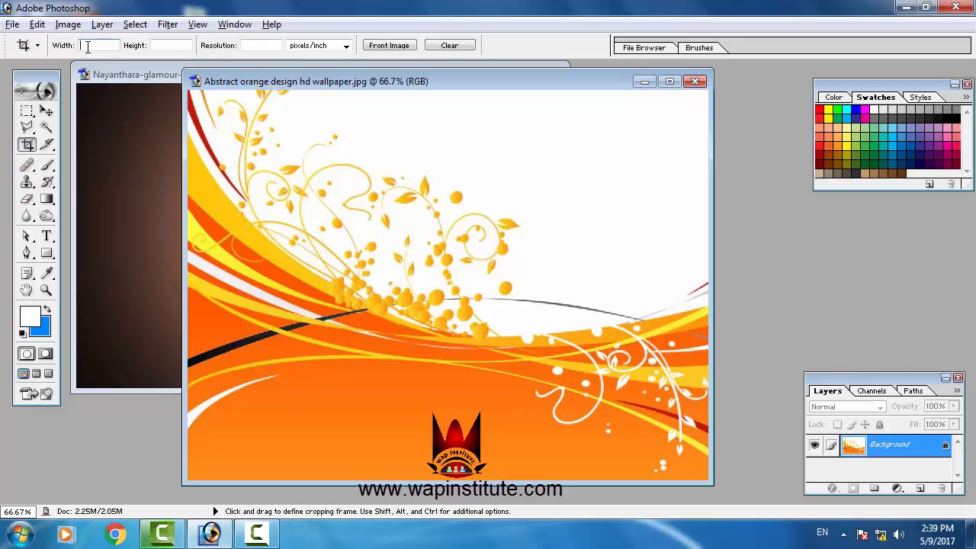
{"action": "type", "text": "1920 px"}
{"action": "left_click", "coordinate": [169, 46]}
{"action": "type", "text": "1200px"}
{"action": "left_click", "coordinate": [264, 46]}
{"action": "type", "text": "300"}
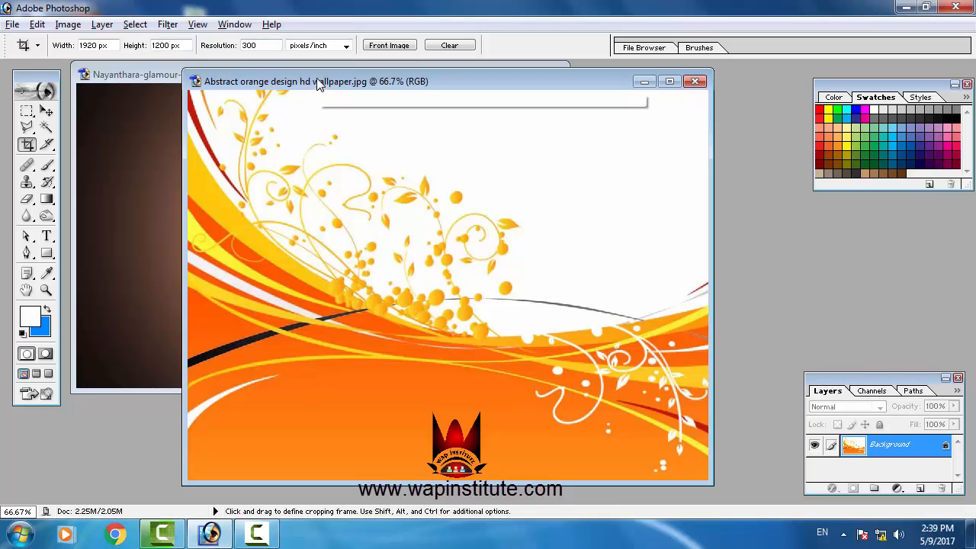
Step: Crop the orange wallpaper with a frame from its upper-left corner across its full width, cutting off the lower strip
{"action": "left_click_drag", "start_coordinate": [317, 80], "coordinate": [416, 77]}
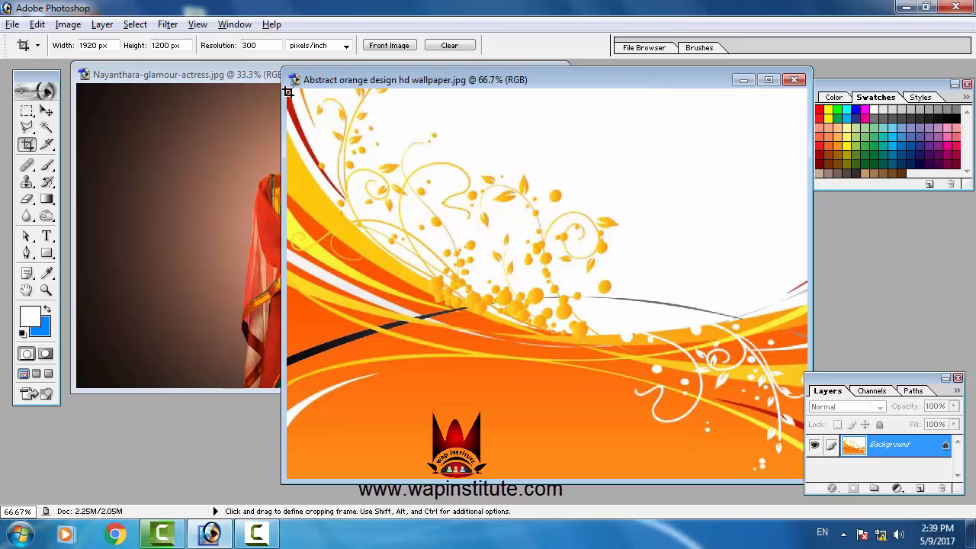
{"action": "left_click_drag", "start_coordinate": [292, 93], "coordinate": [804, 546]}
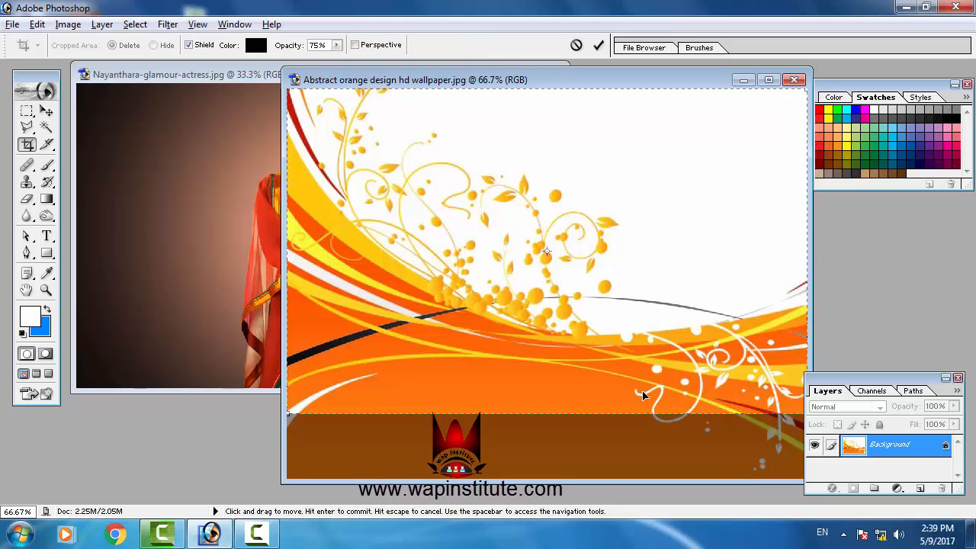
{"action": "left_click", "coordinate": [598, 46]}
Step: Move the enlarged wallpaper window aside and reposition the portrait window in front of it
{"action": "left_click_drag", "start_coordinate": [557, 71], "coordinate": [761, 122]}
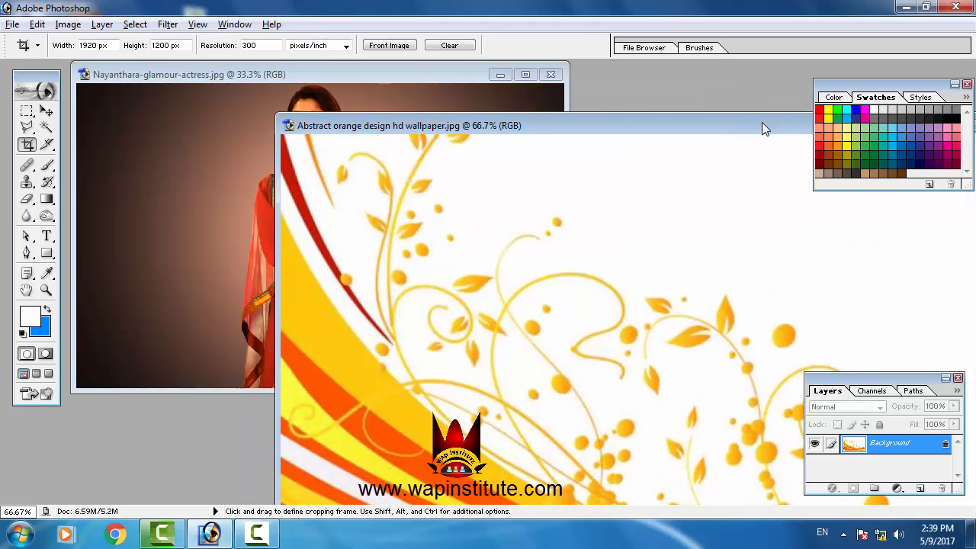
{"action": "left_click", "coordinate": [417, 73]}
{"action": "left_click_drag", "start_coordinate": [418, 73], "coordinate": [463, 94]}
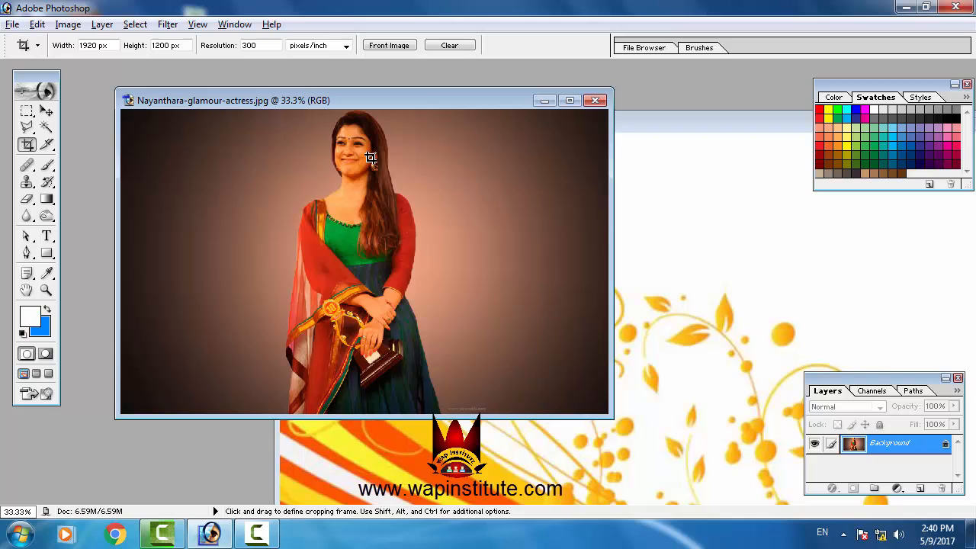
Step: Duplicate the portrait's Background layer within the same document, keeping the default name
{"action": "left_click", "coordinate": [102, 24]}
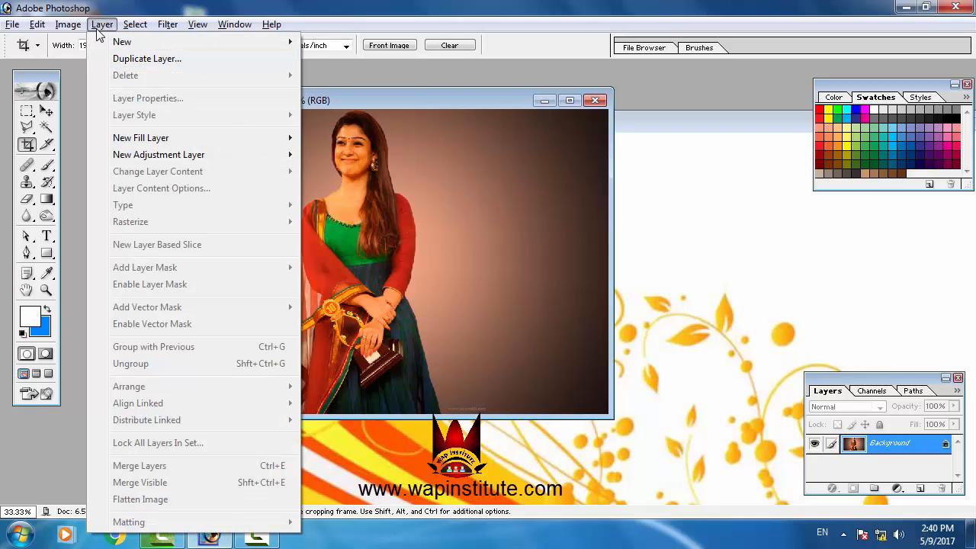
{"action": "left_click", "coordinate": [120, 61]}
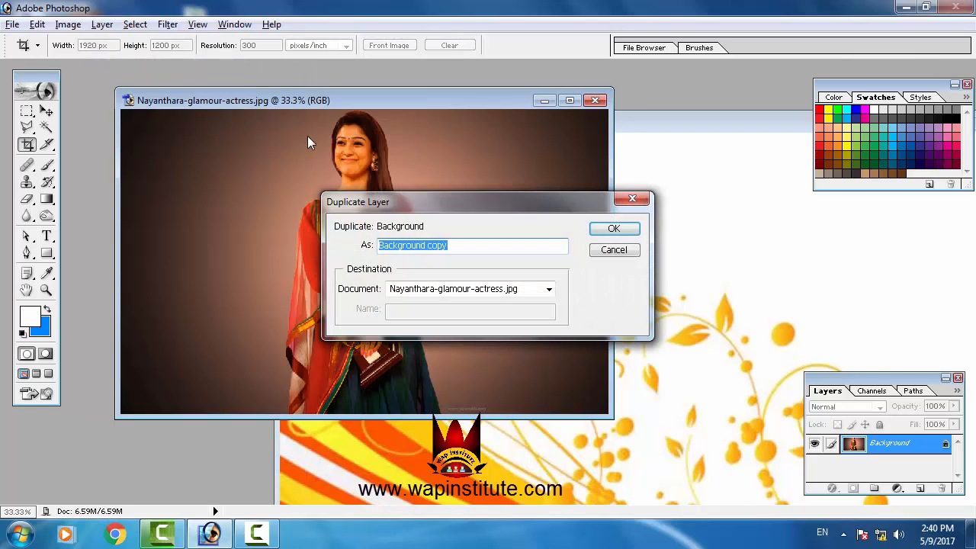
{"action": "left_click", "coordinate": [625, 228]}
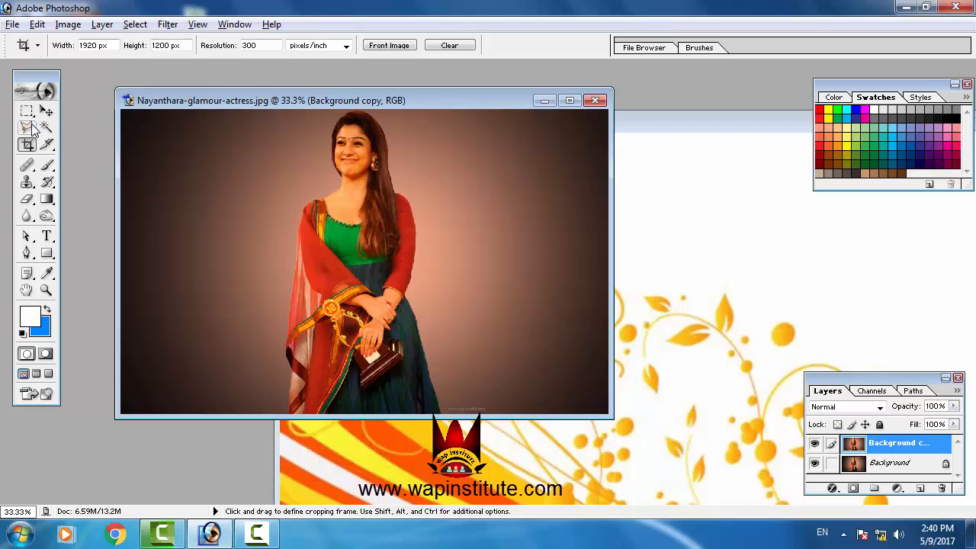
Step: Select the woman by tracing her full outline with the Polygonal Lasso tool, using a 1 px feather
{"action": "left_click", "coordinate": [27, 127]}
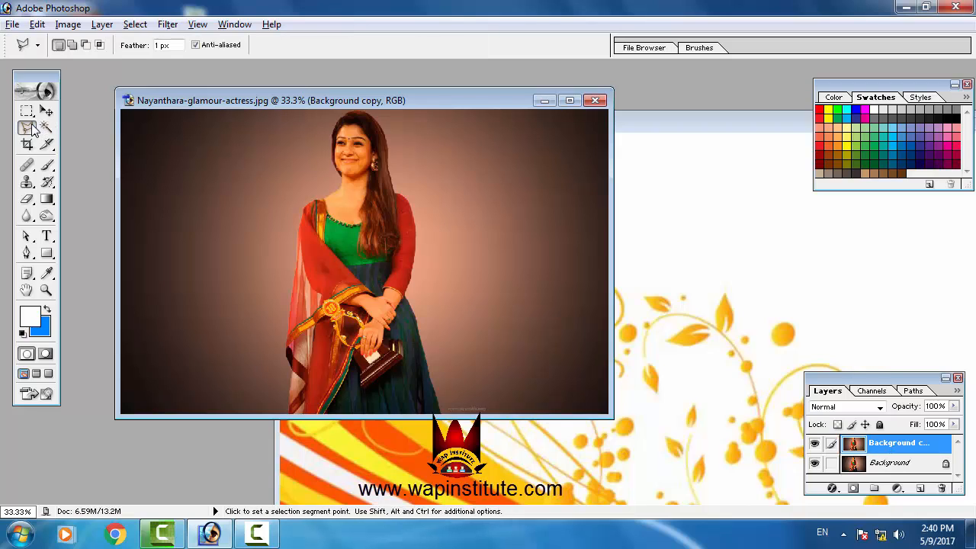
{"action": "left_click", "coordinate": [383, 127]}
{"action": "left_click", "coordinate": [388, 157]}
{"action": "left_click", "coordinate": [408, 201]}
{"action": "left_click", "coordinate": [416, 228]}
{"action": "left_click", "coordinate": [413, 264]}
{"action": "left_click", "coordinate": [408, 292]}
{"action": "left_click", "coordinate": [417, 328]}
{"action": "left_click", "coordinate": [439, 412]}
{"action": "left_click", "coordinate": [287, 339]}
{"action": "left_click", "coordinate": [292, 289]}
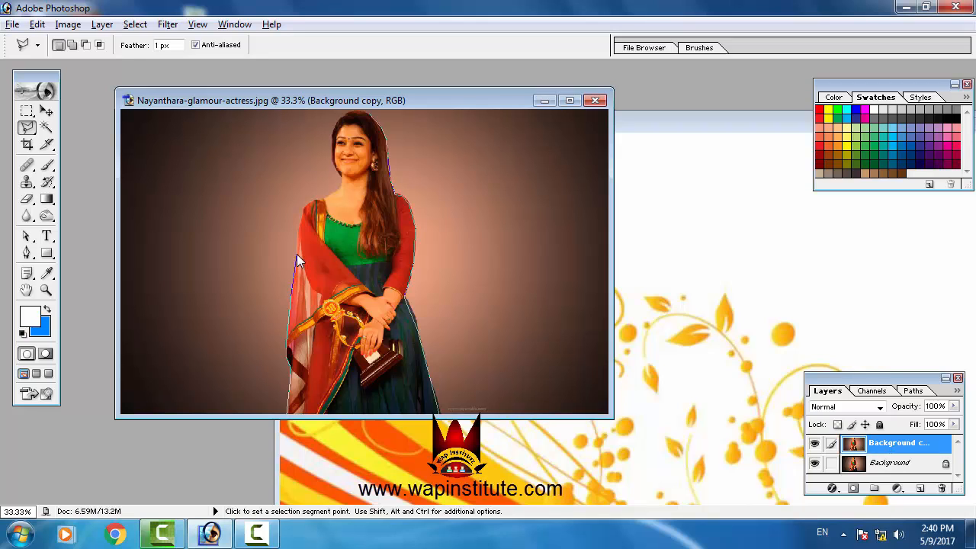
{"action": "left_click", "coordinate": [301, 215]}
{"action": "left_click", "coordinate": [304, 206]}
{"action": "left_click", "coordinate": [315, 199]}
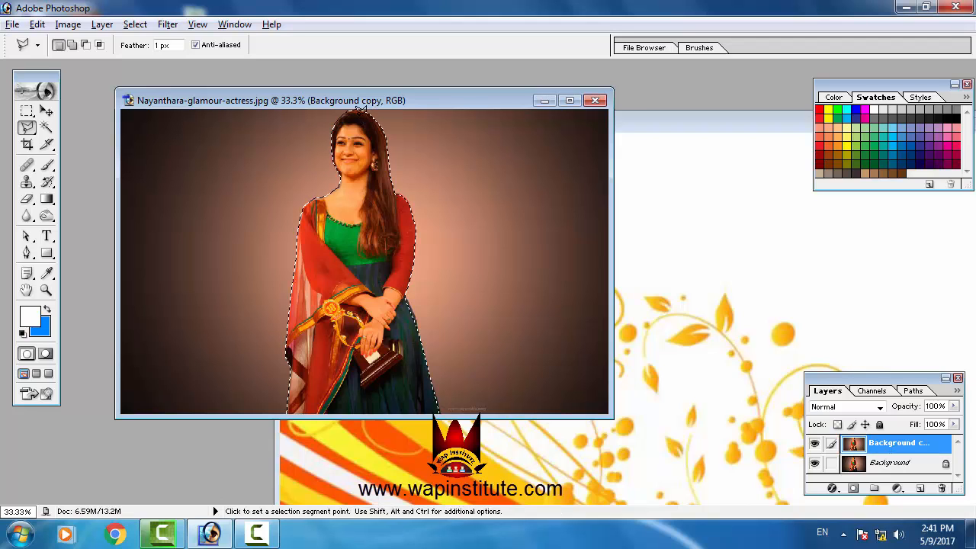
{"action": "left_click", "coordinate": [344, 122]}
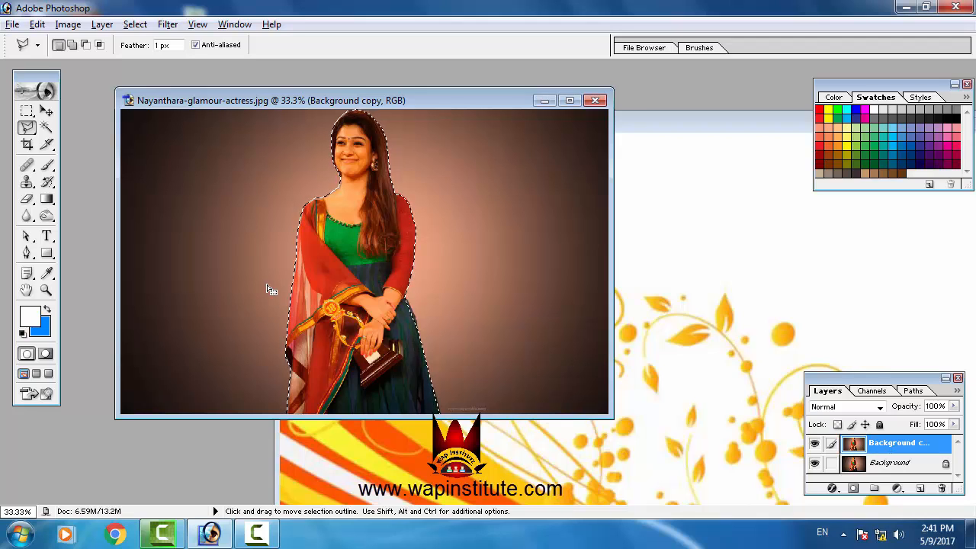
Step: Delete the backdrop around the woman on the duplicated layer and clear the selection
{"action": "key", "text": "Delete"}
{"action": "right_click", "coordinate": [489, 171]}
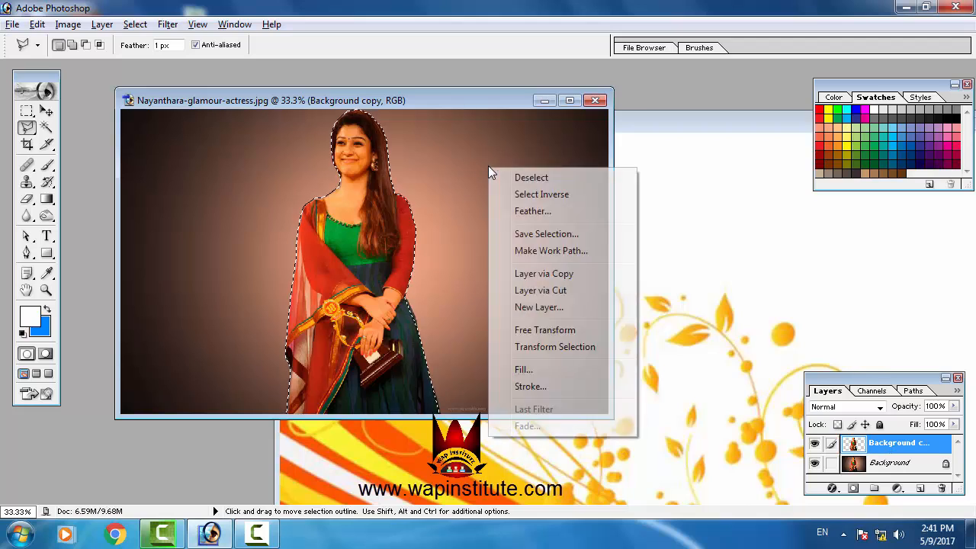
{"action": "left_click", "coordinate": [506, 181]}
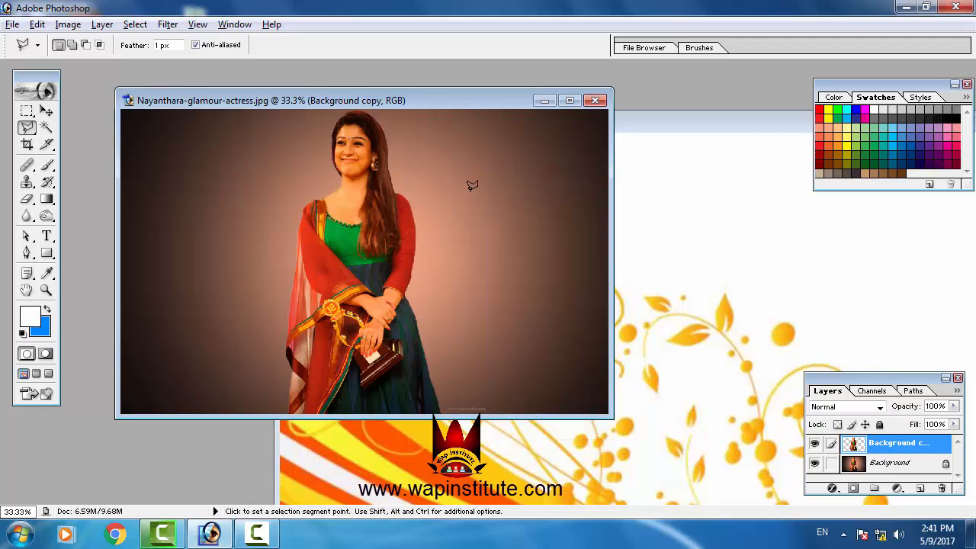
Step: Shift the portrait window aside and move the cut-out woman with the Move tool until she stands beside her original figure
{"action": "left_click_drag", "start_coordinate": [435, 102], "coordinate": [379, 87]}
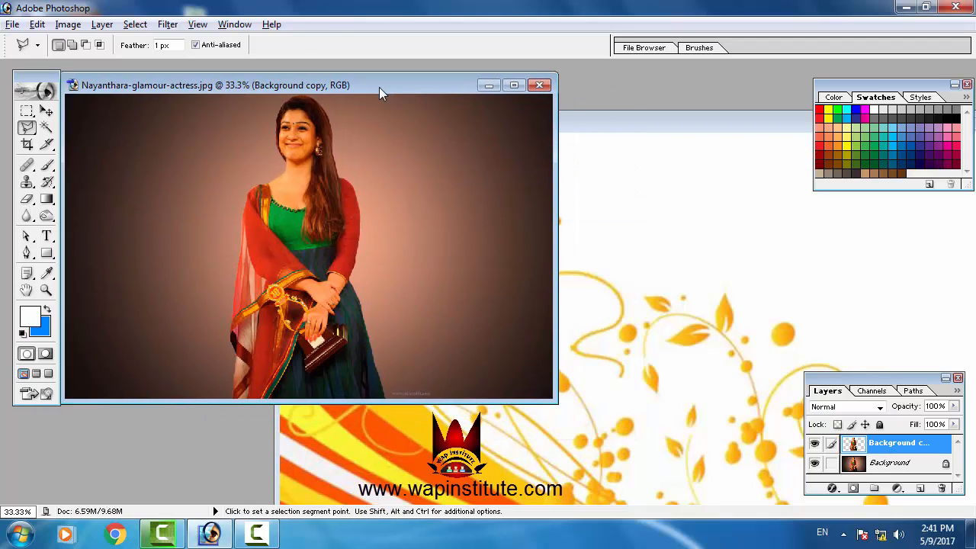
{"action": "left_click", "coordinate": [46, 112]}
{"action": "mouse_move", "coordinate": [317, 185]}
{"action": "left_mouse_down"}
{"action": "mouse_move", "coordinate": [301, 156]}
{"action": "mouse_move", "coordinate": [324, 183]}
{"action": "mouse_move", "coordinate": [301, 156]}
{"action": "mouse_move", "coordinate": [333, 170]}
{"action": "mouse_move", "coordinate": [329, 154]}
{"action": "mouse_move", "coordinate": [319, 186]}
{"action": "left_mouse_up"}
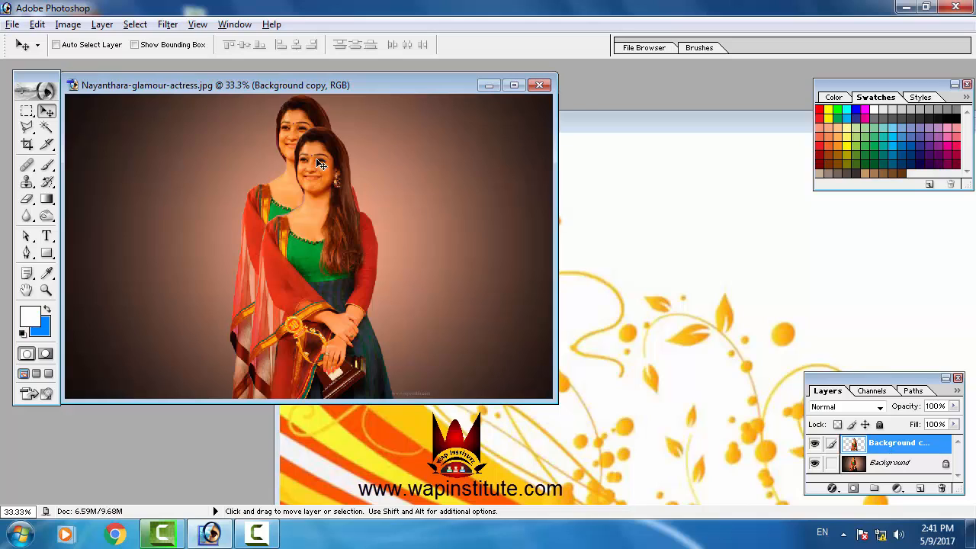
{"action": "mouse_move", "coordinate": [329, 264]}
{"action": "left_mouse_down"}
{"action": "mouse_move", "coordinate": [320, 254]}
{"action": "mouse_move", "coordinate": [322, 277]}
{"action": "left_mouse_up"}
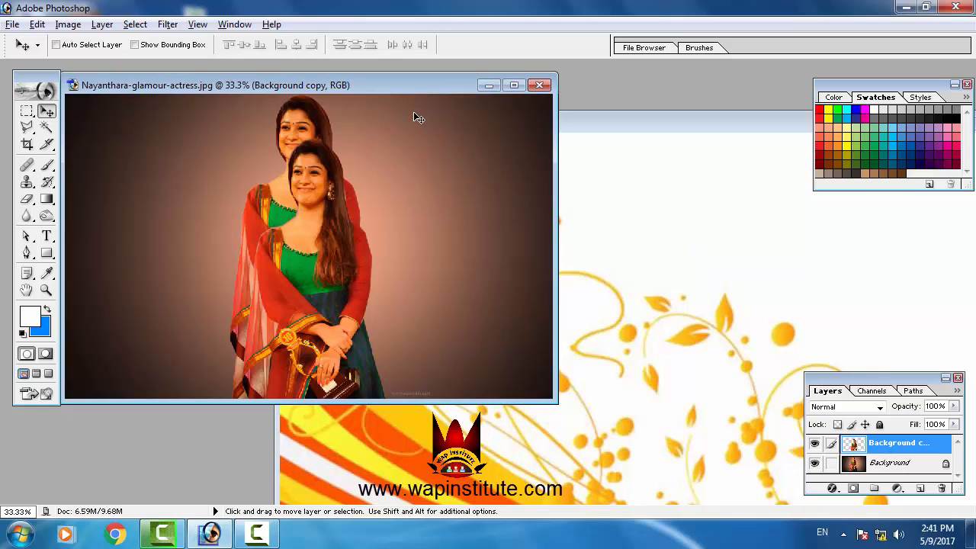
{"action": "left_click", "coordinate": [591, 219]}
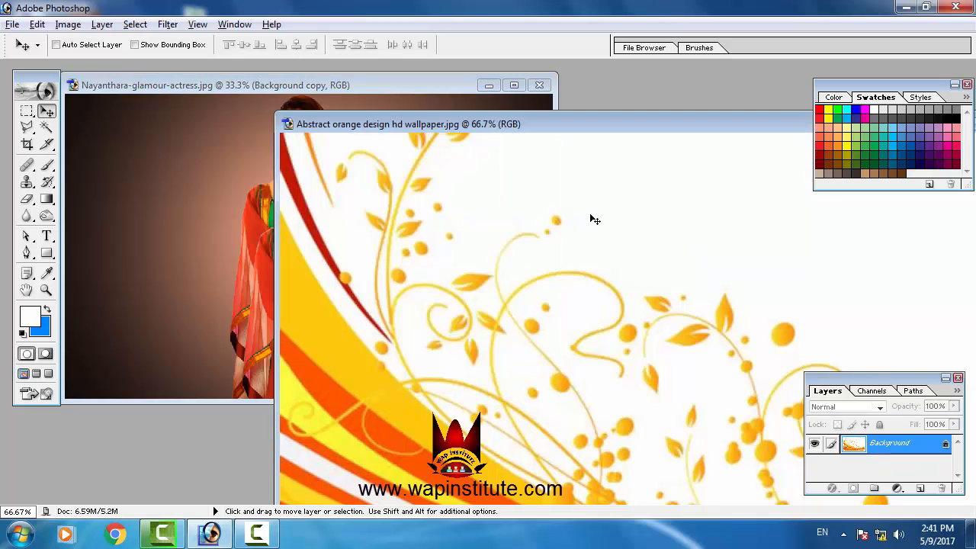
{"action": "left_click", "coordinate": [190, 132]}
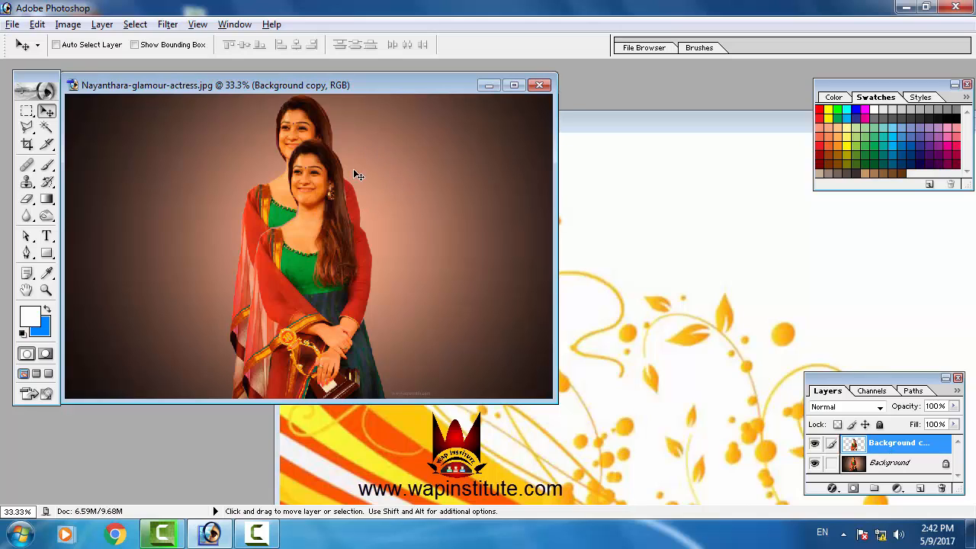
{"action": "left_click_drag", "start_coordinate": [324, 225], "coordinate": [362, 190]}
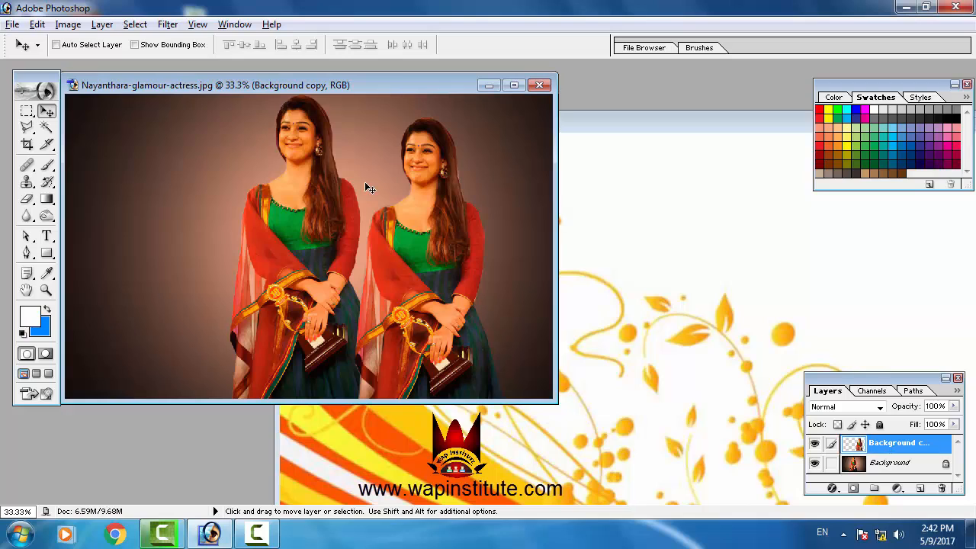
Step: Select the portrait's Background layer and copy the orange wallpaper into the portrait document directly above it, beneath the cut-out woman
{"action": "right_click", "coordinate": [357, 128]}
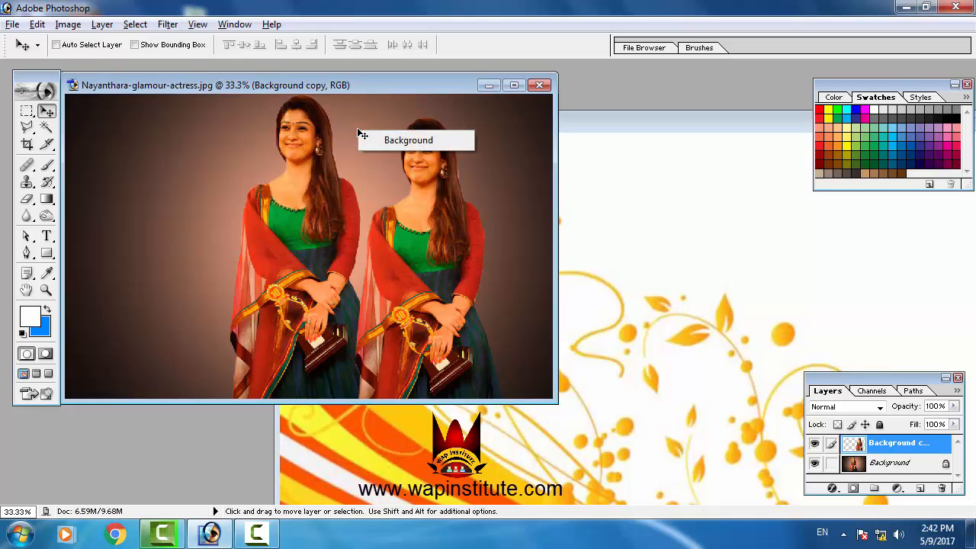
{"action": "left_click", "coordinate": [374, 143]}
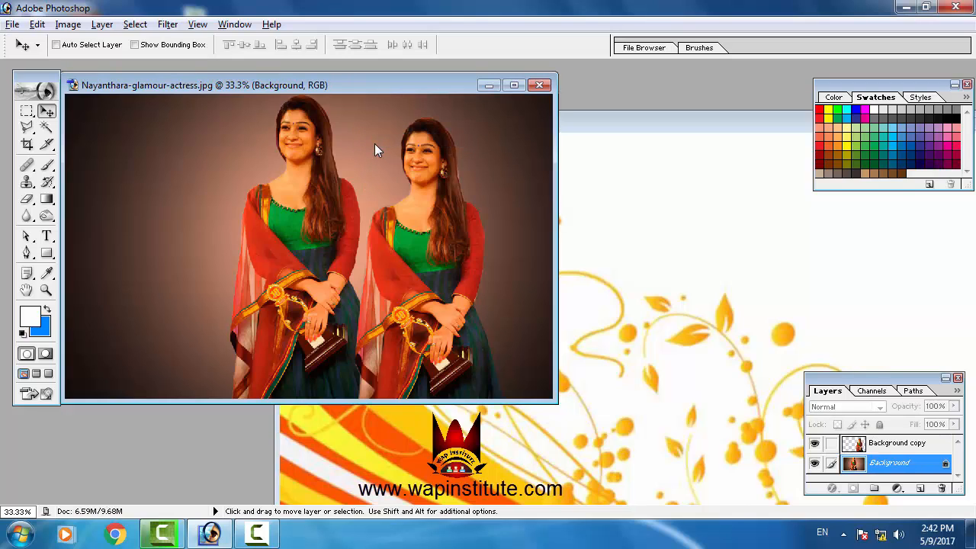
{"action": "left_click", "coordinate": [654, 251]}
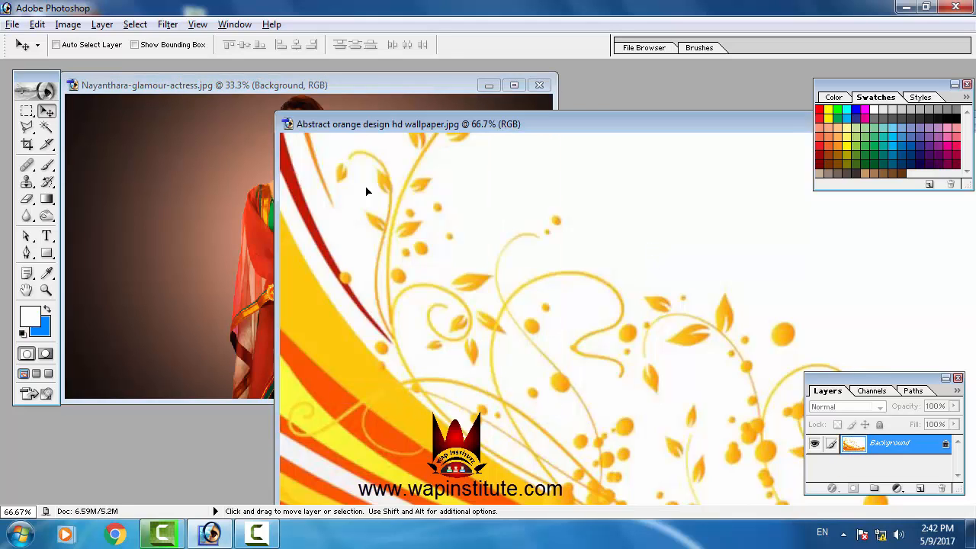
{"action": "left_click_drag", "start_coordinate": [366, 191], "coordinate": [259, 175]}
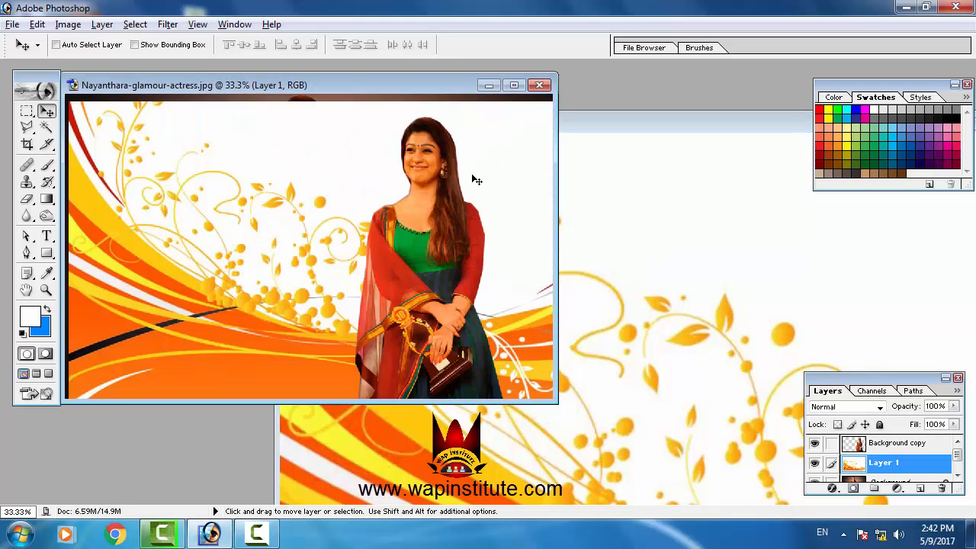
Step: Position the wallpaper layer so that it covers the whole portrait canvas
{"action": "left_click_drag", "start_coordinate": [476, 180], "coordinate": [496, 206]}
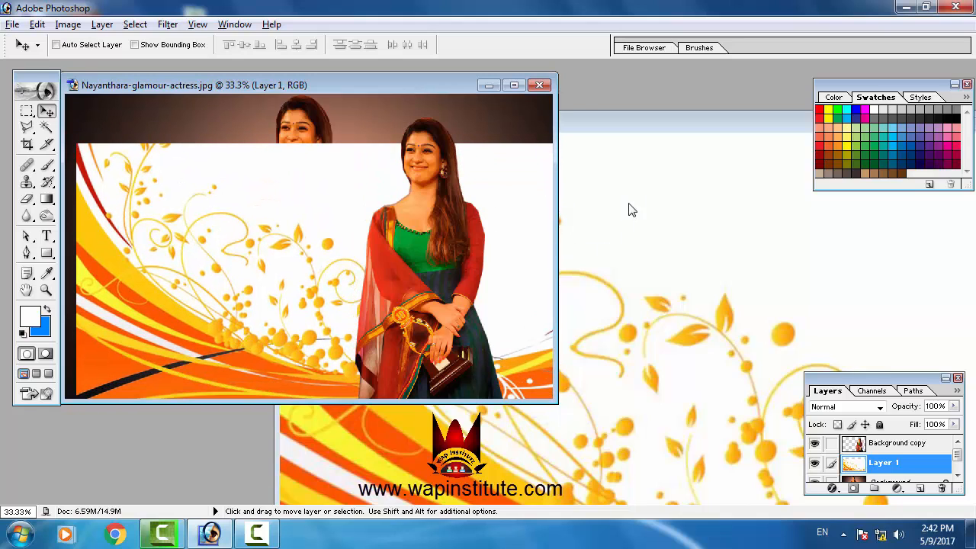
{"action": "left_click_drag", "start_coordinate": [342, 189], "coordinate": [285, 158]}
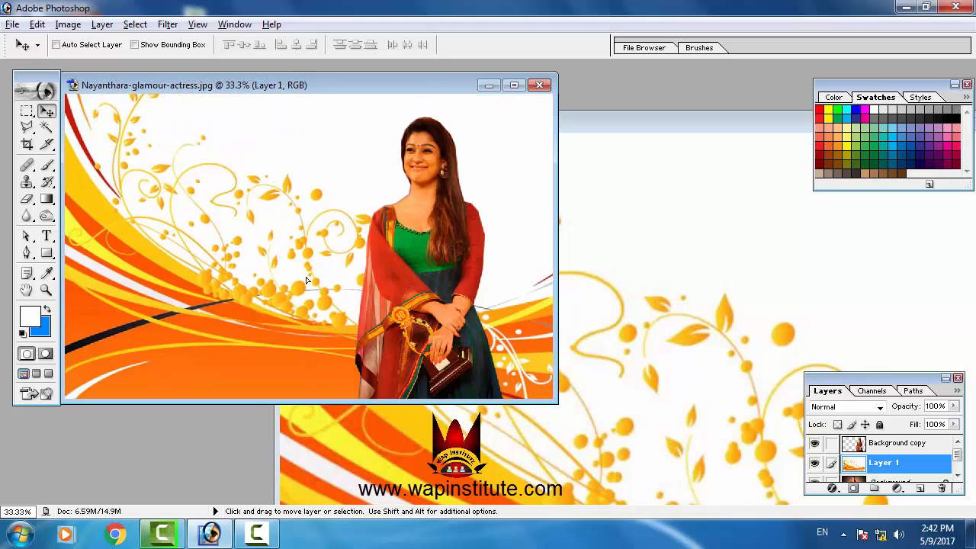
{"action": "left_click_drag", "start_coordinate": [306, 280], "coordinate": [305, 221]}
Step: Select the Background copy layer and move the cut-out woman back to her original place near the middle of the canvas
{"action": "right_click", "coordinate": [420, 186]}
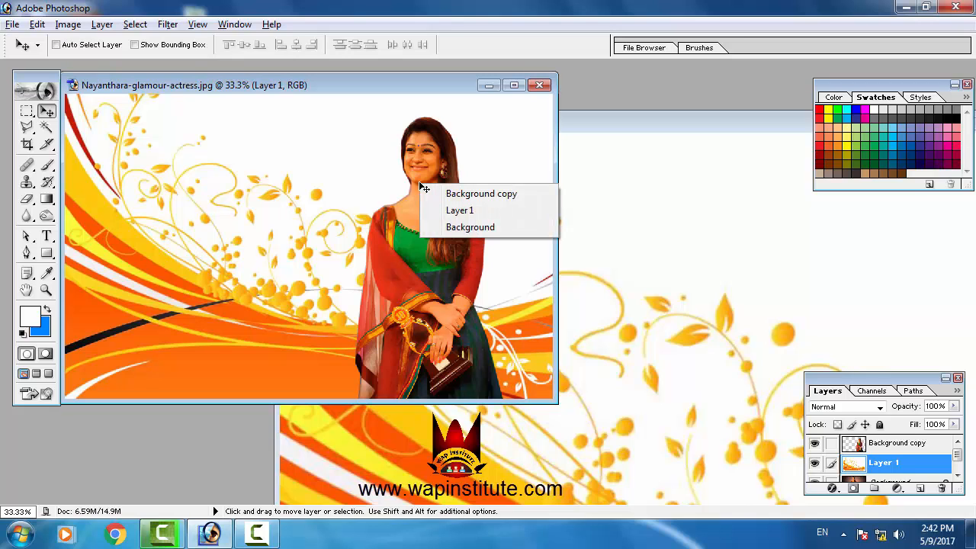
{"action": "left_click", "coordinate": [466, 200]}
{"action": "left_click_drag", "start_coordinate": [467, 199], "coordinate": [305, 186]}
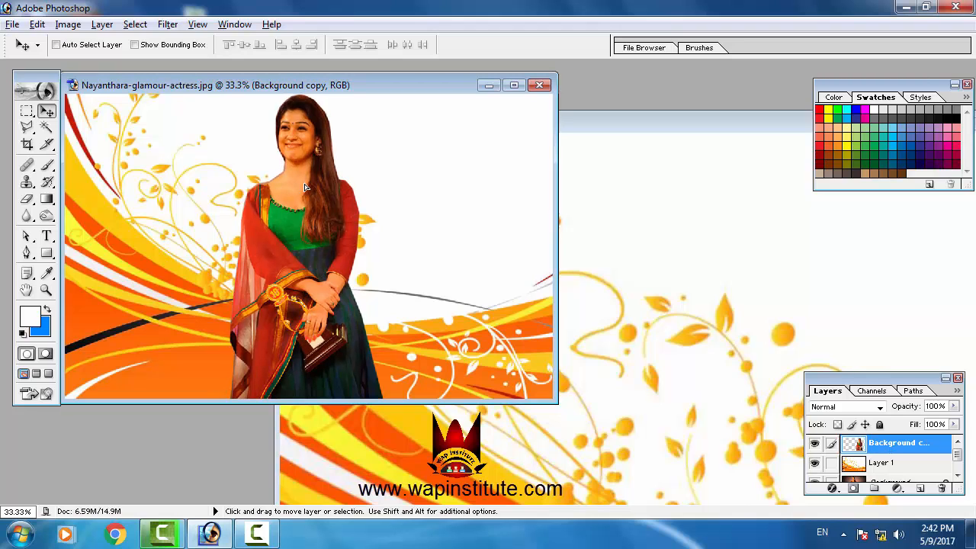
Step: Close the separate orange wallpaper document without saving its changes and move the portrait window toward the middle of the workspace
{"action": "left_click", "coordinate": [635, 125]}
{"action": "left_click_drag", "start_coordinate": [635, 125], "coordinate": [316, 133]}
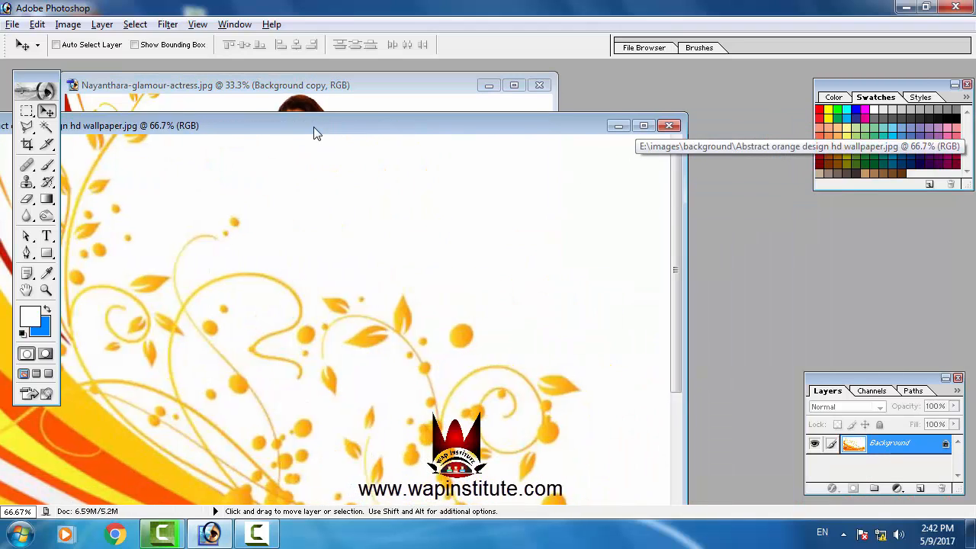
{"action": "left_click", "coordinate": [668, 125]}
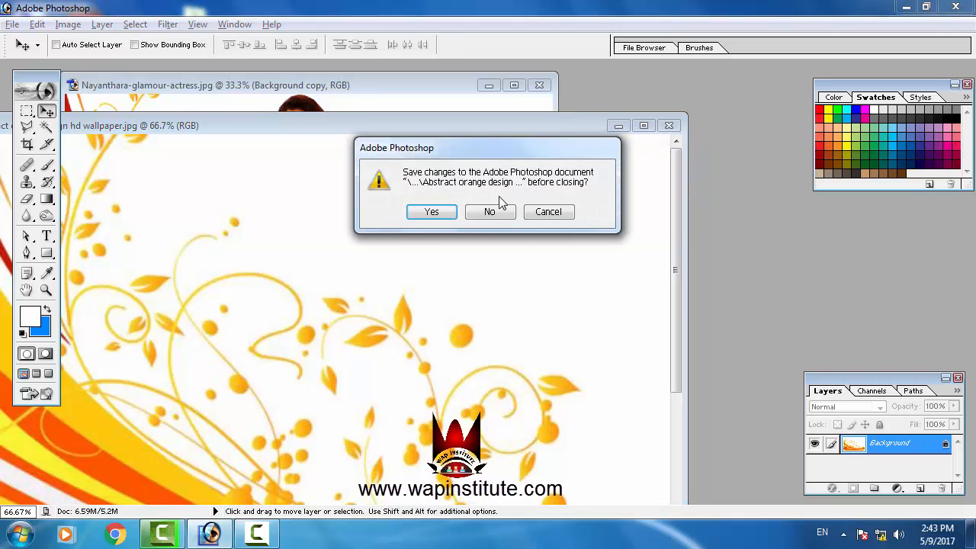
{"action": "left_click", "coordinate": [488, 211]}
{"action": "left_click_drag", "start_coordinate": [392, 91], "coordinate": [486, 91]}
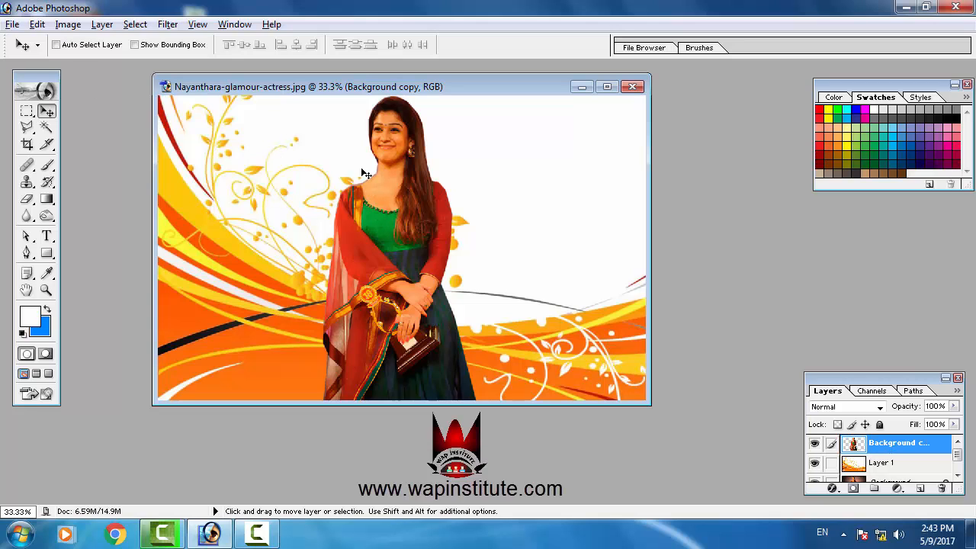
Step: Save the composite to the Desktop as a JPEG copy named background, with Maximum quality 12 and Progressive format with 3 scans
{"action": "left_click", "coordinate": [12, 25]}
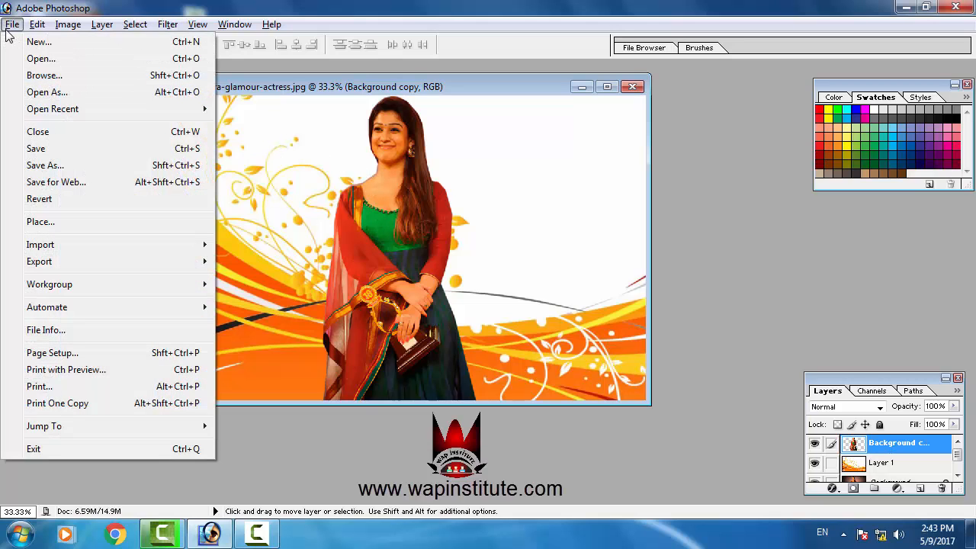
{"action": "left_click", "coordinate": [66, 165]}
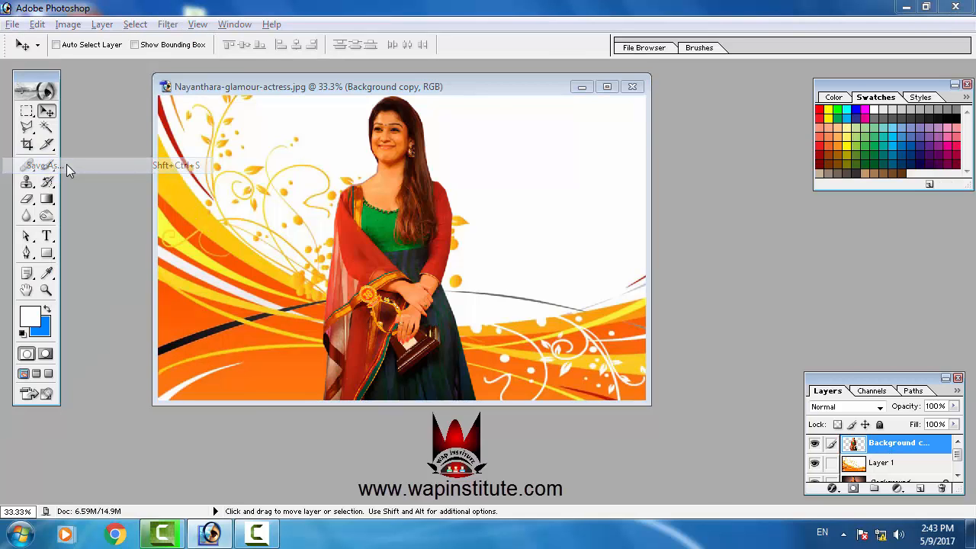
{"action": "left_click", "coordinate": [462, 322]}
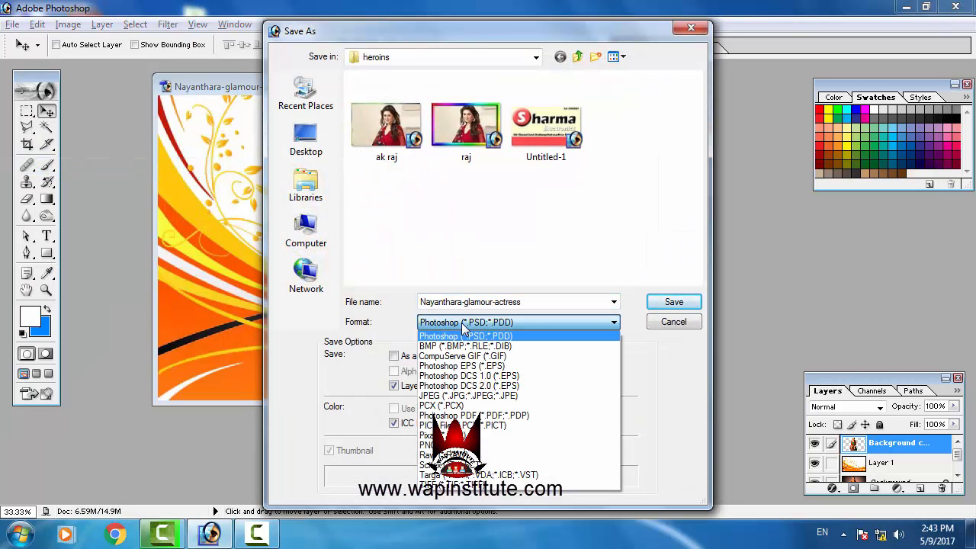
{"action": "left_click", "coordinate": [468, 396]}
{"action": "left_click", "coordinate": [306, 145]}
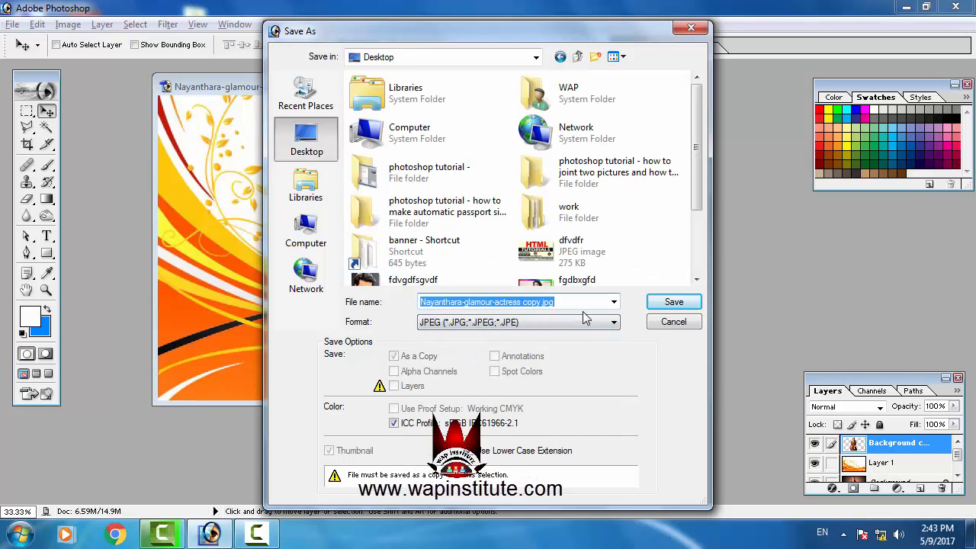
{"action": "key", "text": "BackSpace"}
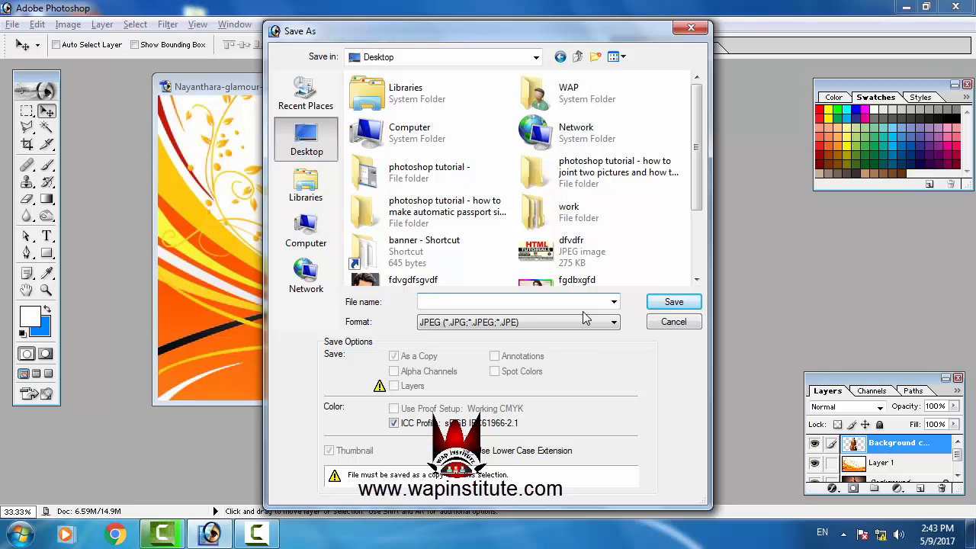
{"action": "type", "text": "background"}
{"action": "left_click", "coordinate": [670, 302]}
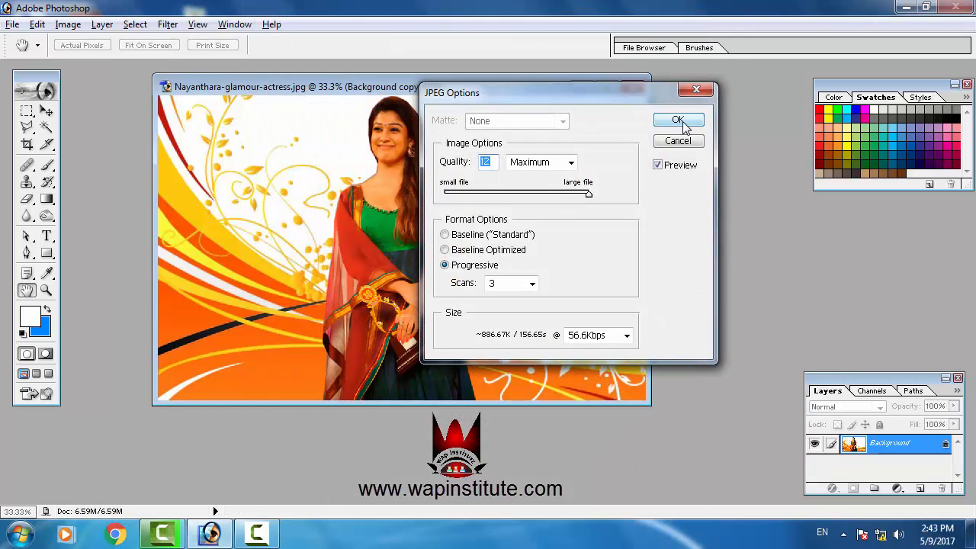
{"action": "left_click", "coordinate": [678, 122]}
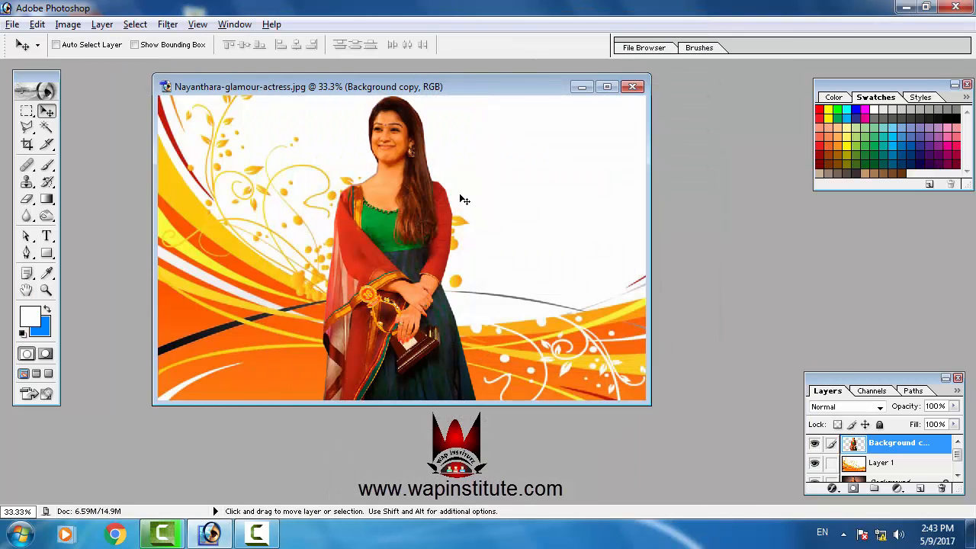